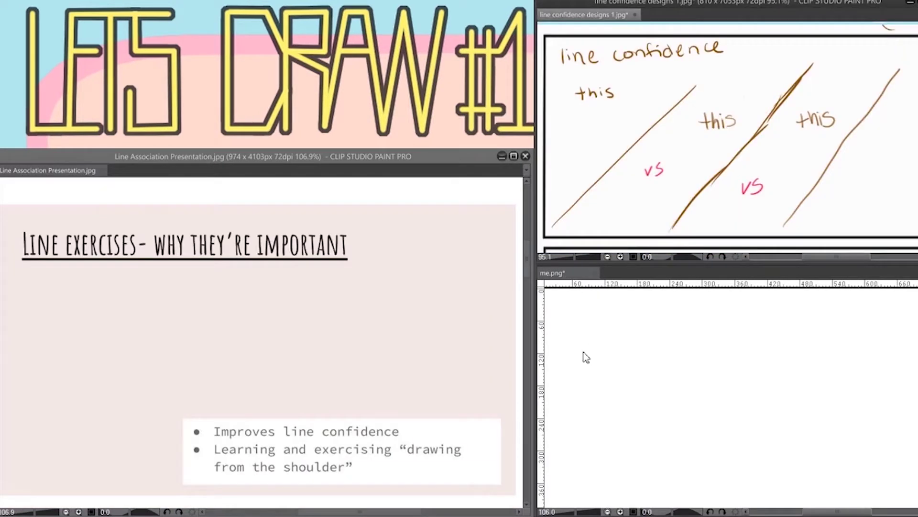
Bring the blank me.png practice canvas into focus beside the slide and reference sketch
left_click(581, 360)
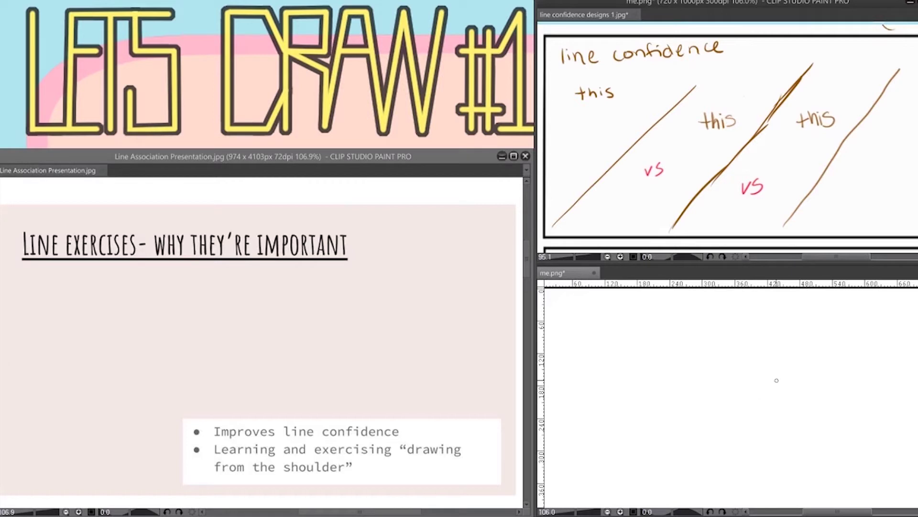
Enlarge the brush and draw two long parallel red lines across me.png
key("bracketright")
left_click_drag(561, 379, 880, 340)
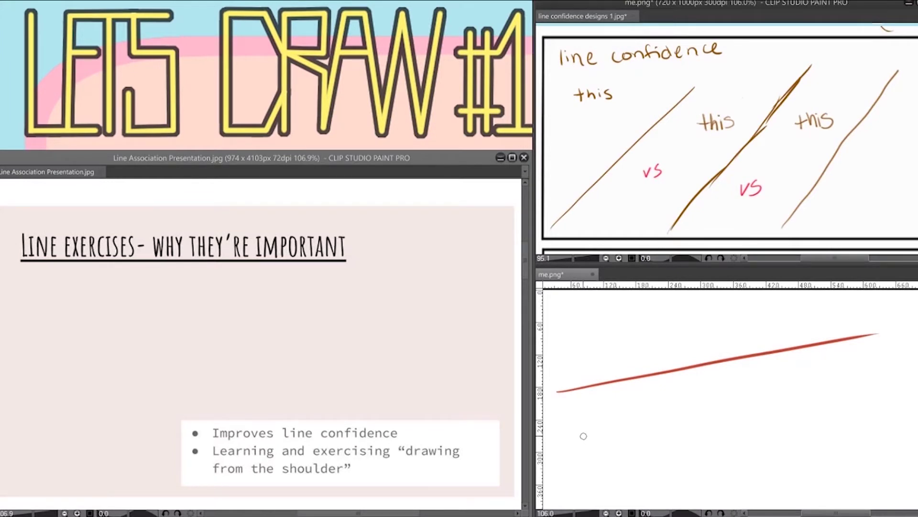
left_click_drag(555, 448, 646, 422)
left_click_drag(584, 437, 716, 412)
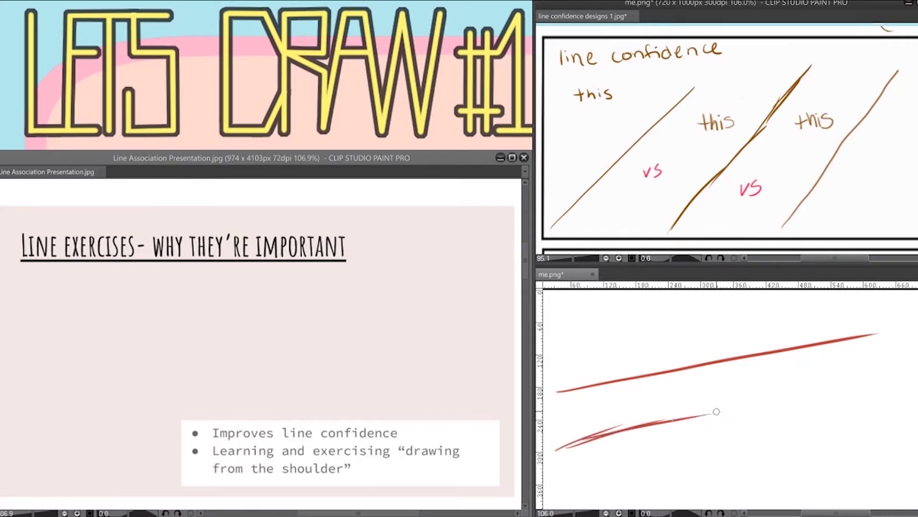
left_click_drag(651, 423, 815, 385)
left_click_drag(705, 418, 836, 385)
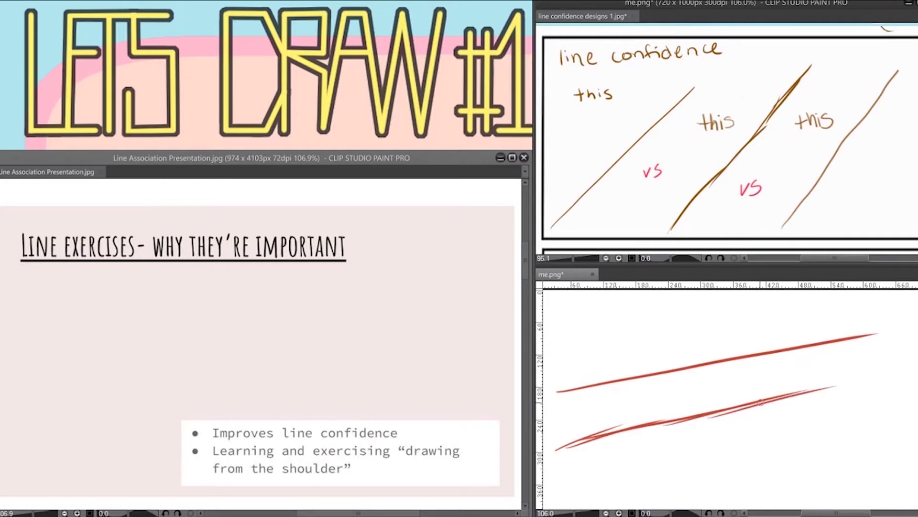
left_click_drag(761, 402, 880, 375)
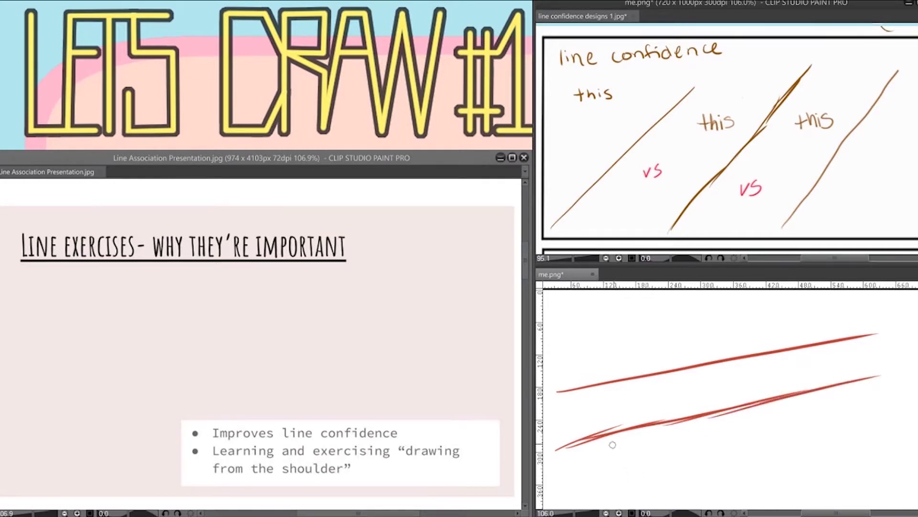
Circle the third example line on the reference sketch, then add another red stroke on me.png
mouse_move(904, 68)
left_mouse_down()
mouse_move(766, 235)
mouse_move(787, 243)
mouse_move(878, 152)
mouse_move(917, 74)
mouse_move(897, 70)
left_mouse_up()
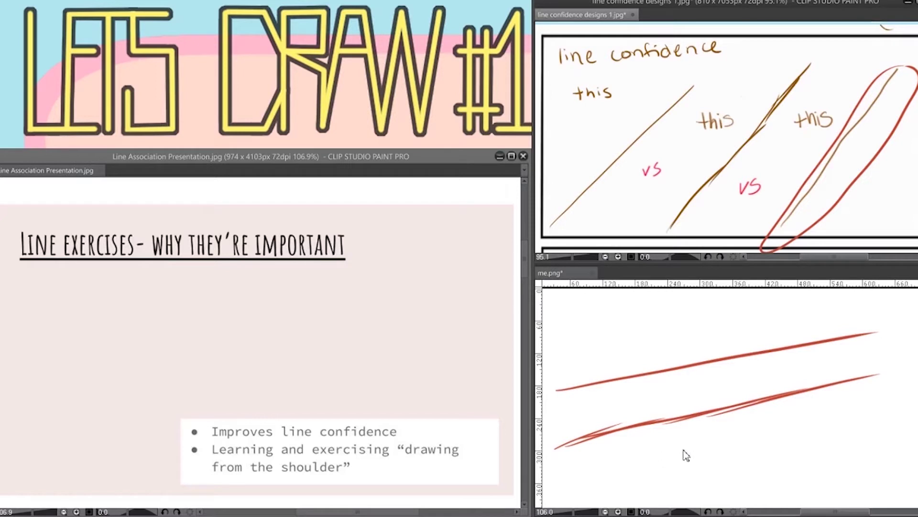
left_click(602, 489)
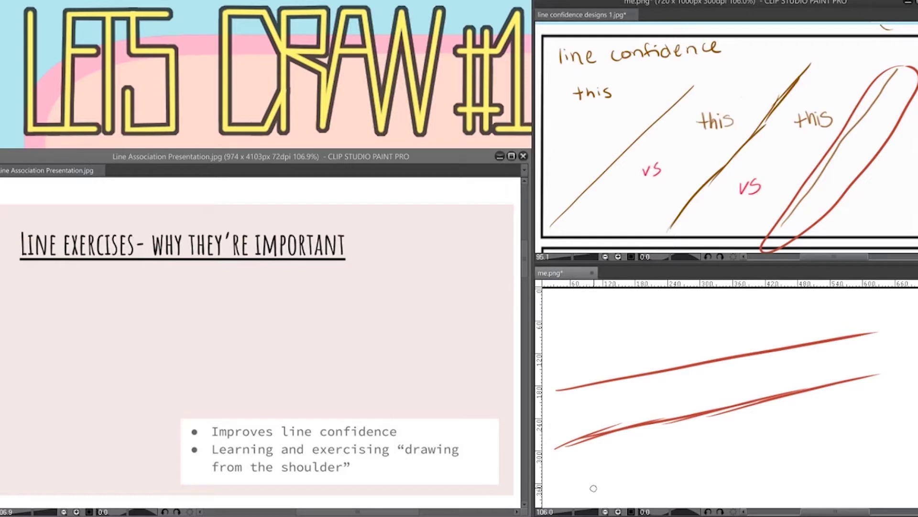
left_click_drag(601, 481, 917, 401)
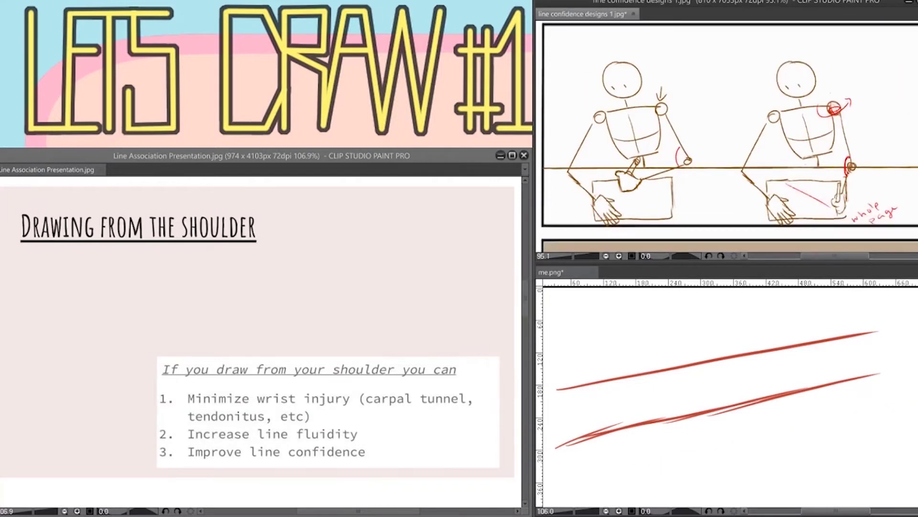
Clear me.png and draw red lines fanning out from a single vanishing point
scroll(730, 137, "up", 2)
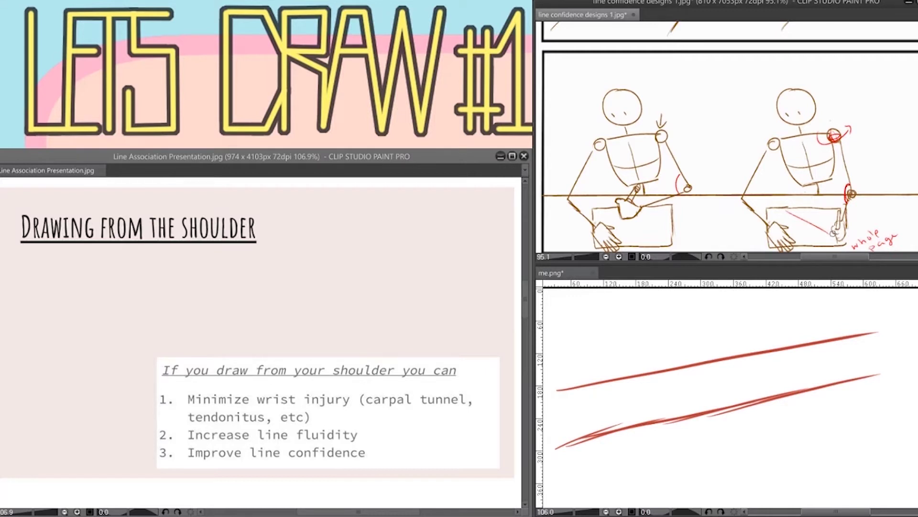
left_click(824, 287)
key("Delete")
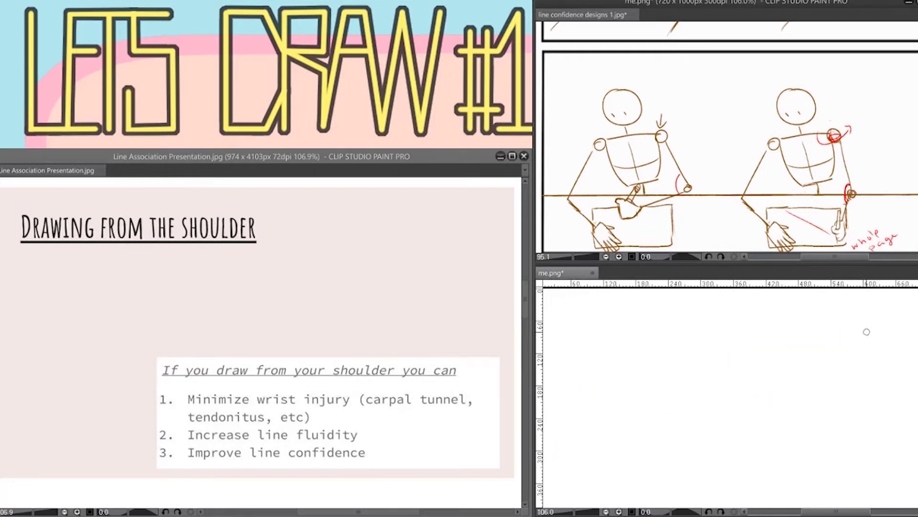
mouse_move(557, 382)
left_mouse_down()
mouse_move(797, 299)
mouse_move(623, 476)
left_mouse_up()
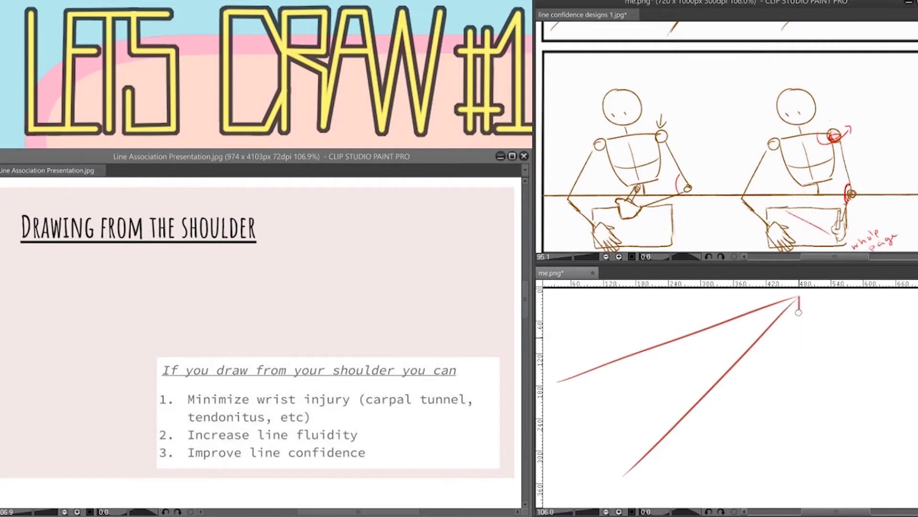
left_click_drag(798, 298, 793, 507)
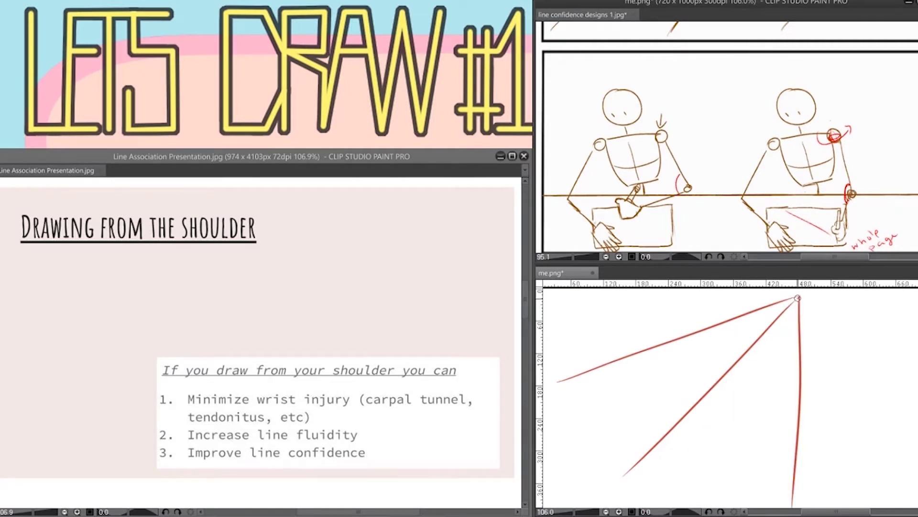
left_click_drag(797, 298, 585, 445)
left_click_drag(798, 298, 701, 507)
Draw two boxes between the perspective fan lines
left_click_drag(711, 364, 716, 468)
mouse_move(619, 359)
left_mouse_down()
mouse_move(714, 363)
mouse_move(636, 459)
mouse_move(711, 475)
left_mouse_up()
left_click_drag(750, 336, 754, 404)
mouse_move(695, 333)
left_mouse_down()
mouse_move(731, 334)
mouse_move(706, 401)
left_mouse_up()
left_click_drag(725, 393, 755, 400)
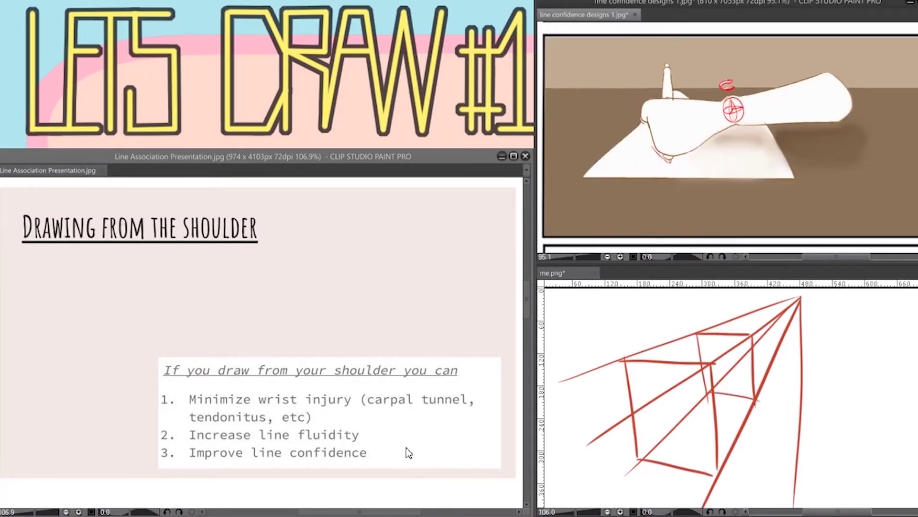
On the shoulder slide, bracket the fluidity points, circle point one and underline 'Minimize wrist injury'
left_click(376, 438)
mouse_move(371, 435)
left_mouse_down()
mouse_move(377, 455)
mouse_move(409, 444)
left_mouse_up()
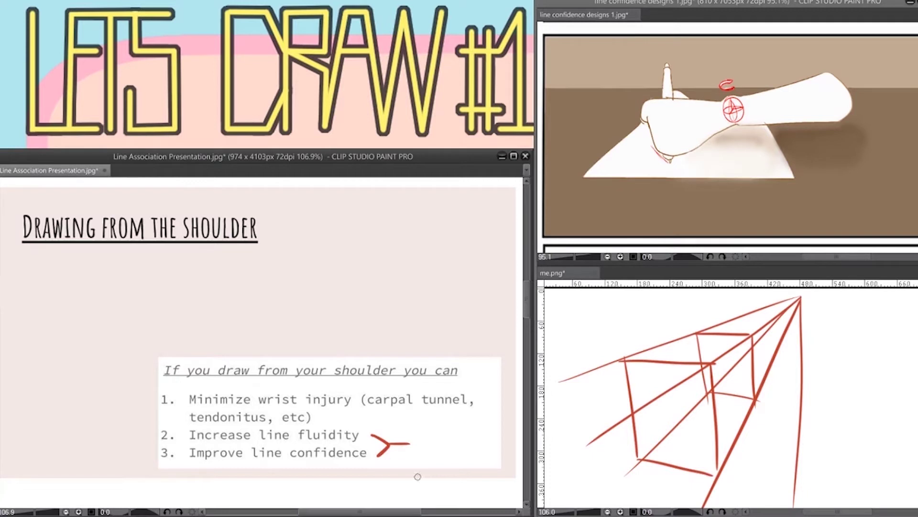
mouse_move(164, 385)
left_mouse_down()
mouse_move(150, 403)
mouse_move(175, 389)
mouse_move(160, 401)
mouse_move(132, 371)
left_mouse_up()
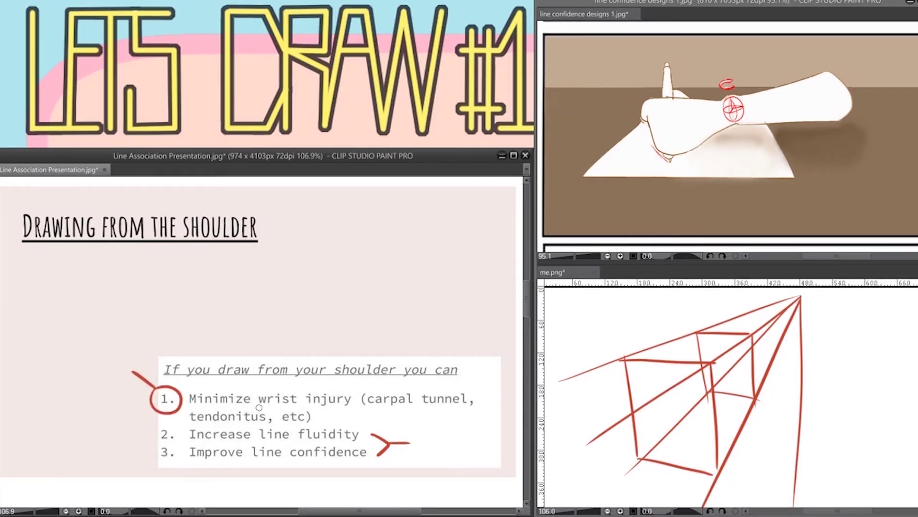
left_click_drag(191, 402, 350, 405)
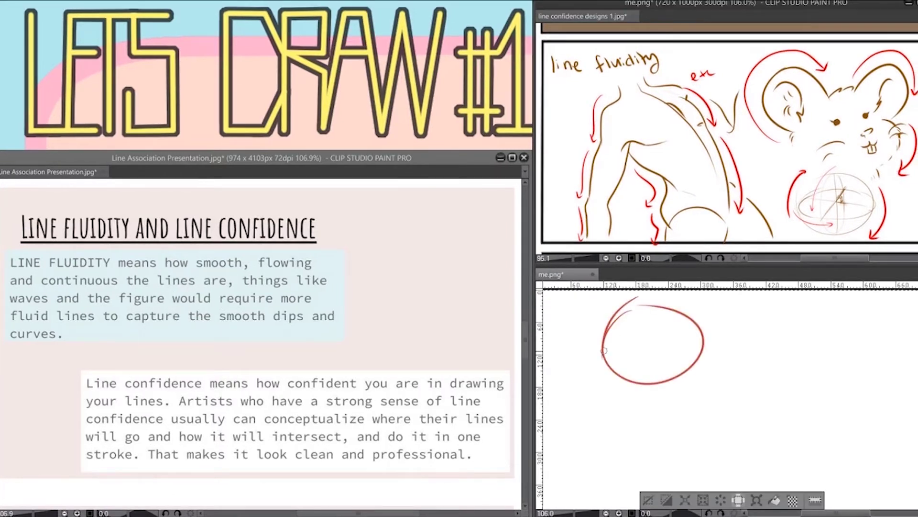
Draw a tailed circle, a wavy stroke and a sphere with ellipses and axis lines
left_click_drag(603, 357, 559, 489)
left_click_drag(650, 415, 744, 405)
left_click_drag(837, 319, 842, 318)
left_click_drag(861, 318, 866, 433)
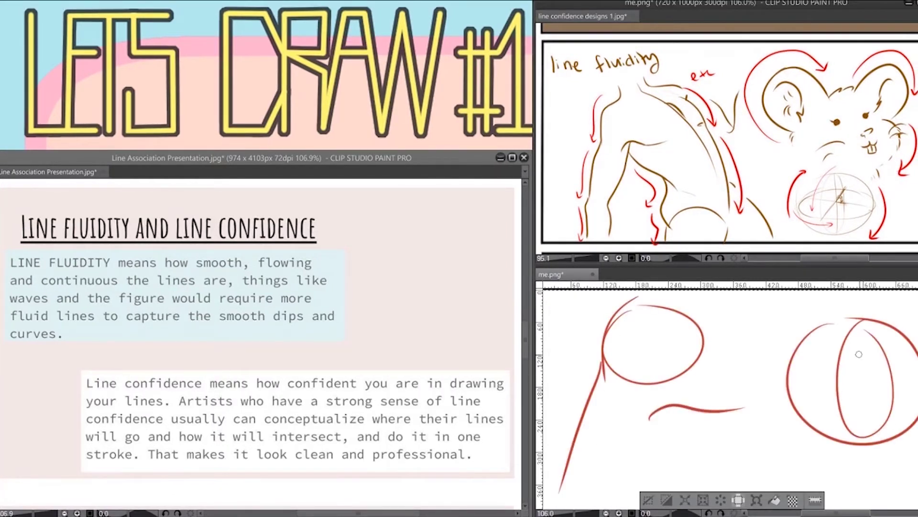
mouse_move(799, 378)
left_mouse_down()
mouse_move(914, 388)
mouse_move(842, 407)
left_mouse_up()
Sketch a head with a series of red strokes on me.png
scroll(727, 393, "down", 5)
left_click_drag(746, 335, 689, 430)
left_click_drag(689, 349, 804, 464)
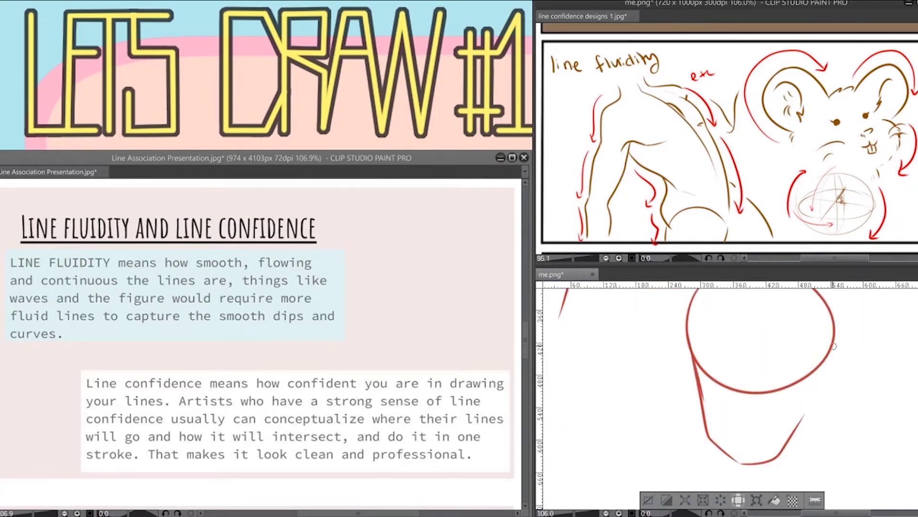
left_click_drag(818, 397, 847, 342)
left_click_drag(719, 364, 719, 383)
left_click_drag(768, 361, 767, 378)
scroll(727, 392, "up", 2)
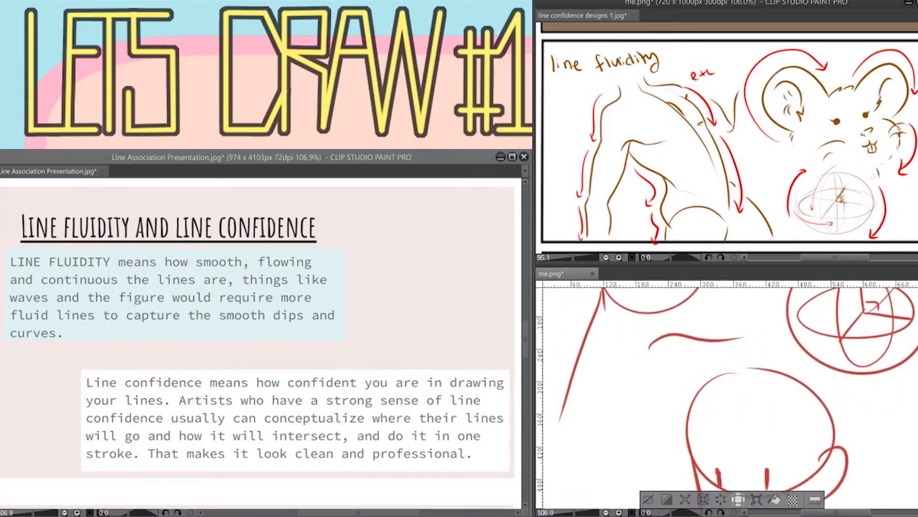
scroll(727, 393, "down", 4)
left_click_drag(694, 306, 813, 359)
left_click_drag(736, 378, 765, 373)
Add a curved V, a wave and a spiral, then scroll on to the next section
left_click_drag(563, 337, 648, 467)
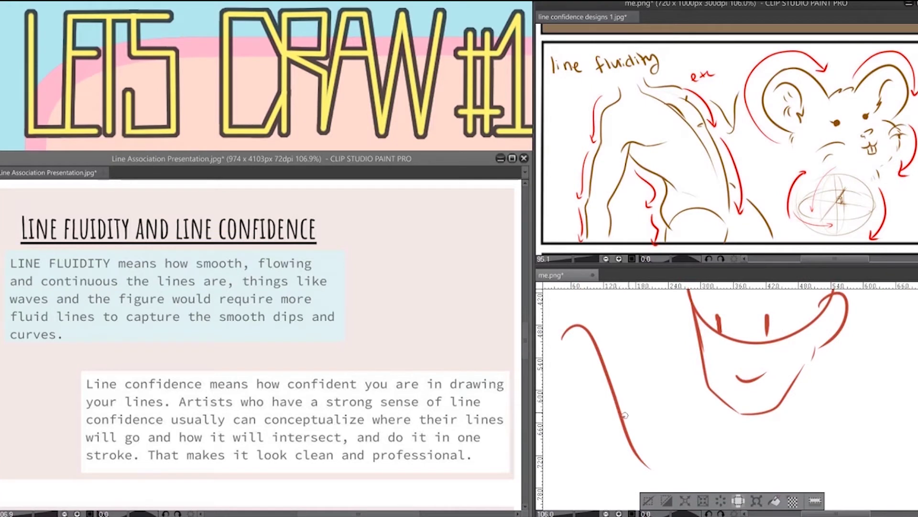
left_click_drag(625, 414, 665, 321)
mouse_move(715, 459)
left_mouse_down()
mouse_move(796, 423)
mouse_move(863, 420)
left_mouse_up()
mouse_move(849, 383)
left_mouse_down()
mouse_move(902, 357)
mouse_move(884, 355)
left_mouse_up()
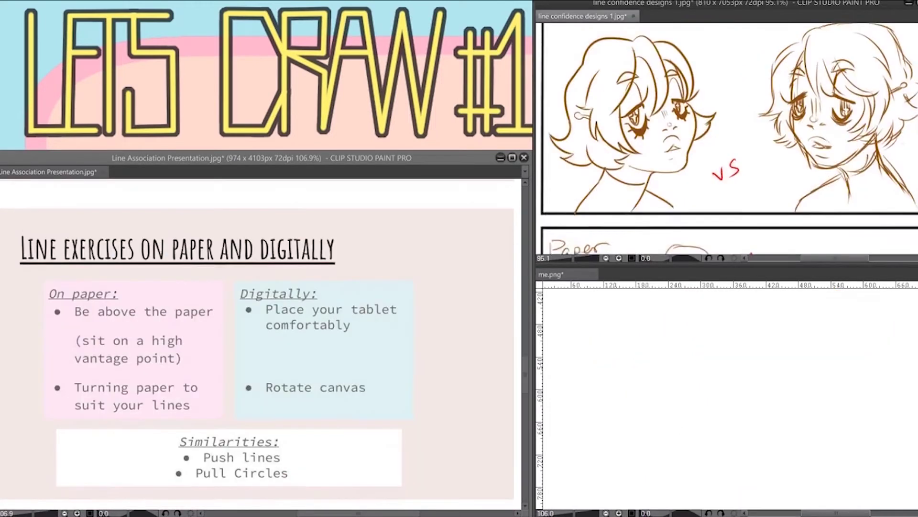
scroll(728, 139, "up", 2)
scroll(728, 139, "up", 1)
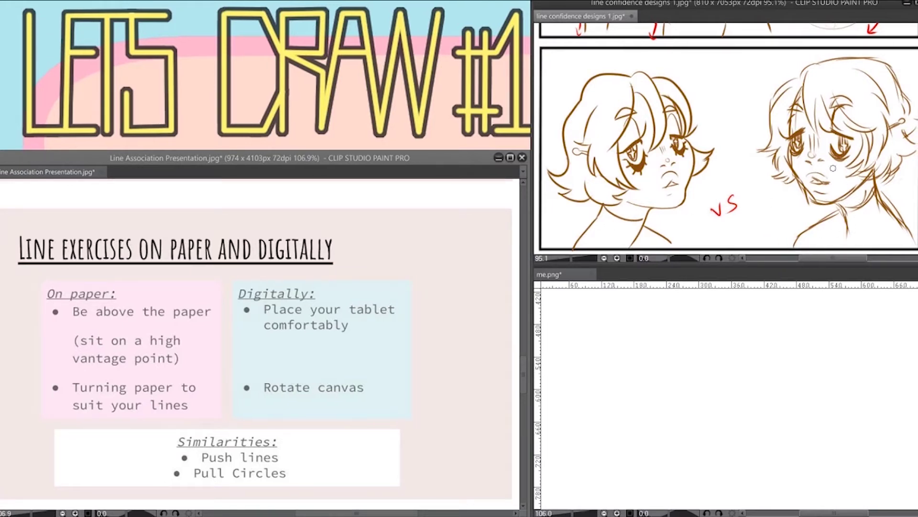
Mark an X on the heads sketch, underline 'the paper' and 'vantage point', and arrow and circle the Paper sketch
mouse_move(702, 94)
left_mouse_down()
mouse_move(707, 107)
mouse_move(791, 59)
left_mouse_up()
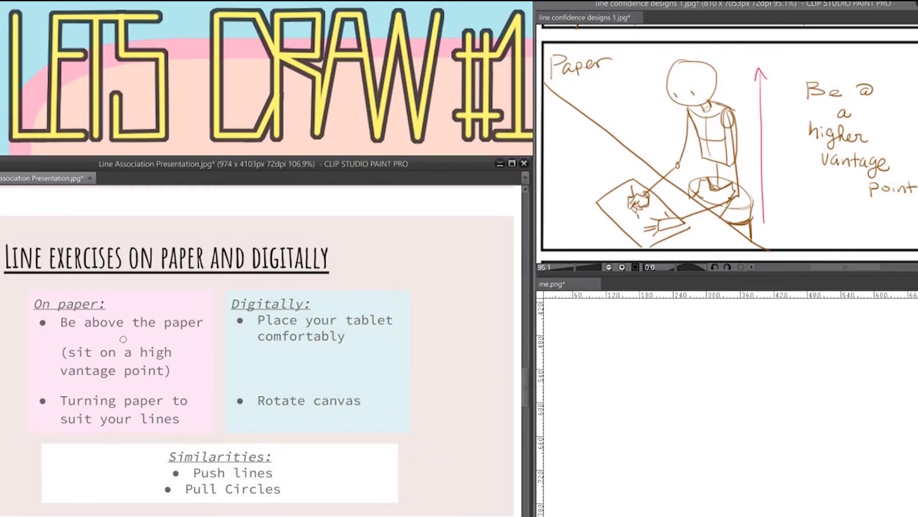
left_click_drag(124, 338, 205, 328)
mouse_move(669, 114)
left_mouse_down()
mouse_move(646, 188)
mouse_move(656, 179)
mouse_move(643, 170)
left_mouse_up()
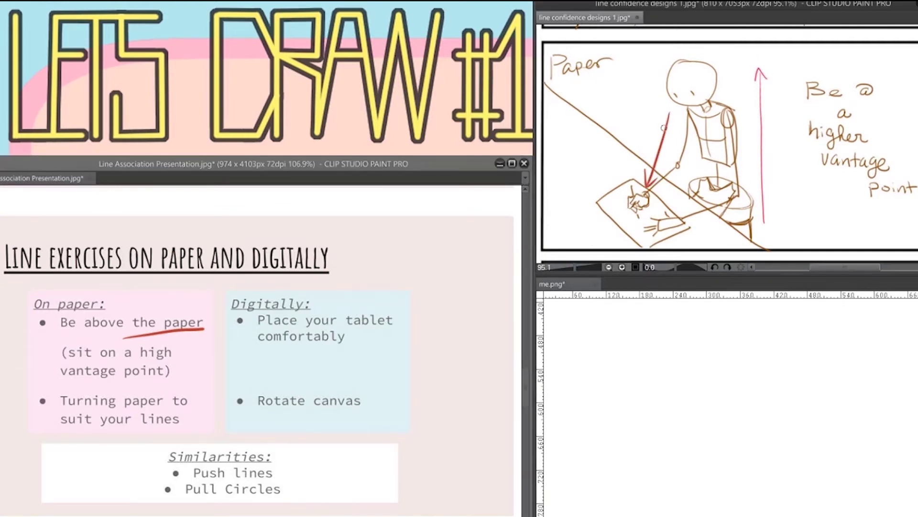
mouse_move(683, 114)
left_mouse_down()
mouse_move(695, 112)
mouse_move(689, 118)
left_mouse_up()
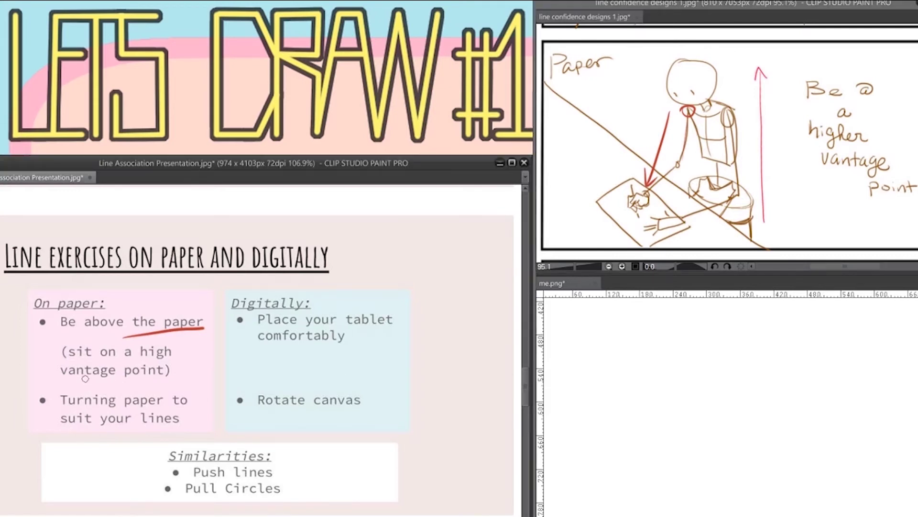
left_click_drag(57, 381, 156, 380)
Draw a red underline beneath 'vantage point' on the slide
left_click_drag(77, 390, 148, 386)
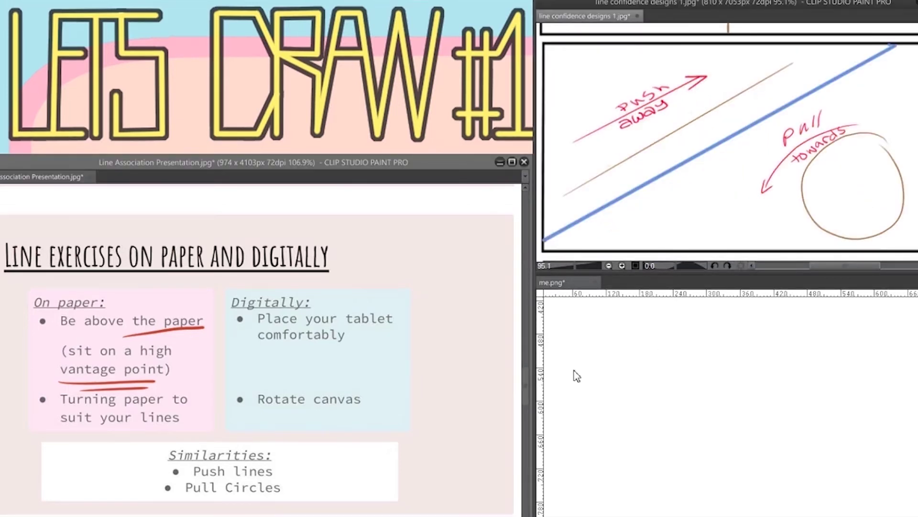
Practise pushed diagonal lines and pulled circles on me.png, then undo the extra strokes
left_click_drag(555, 386, 736, 297)
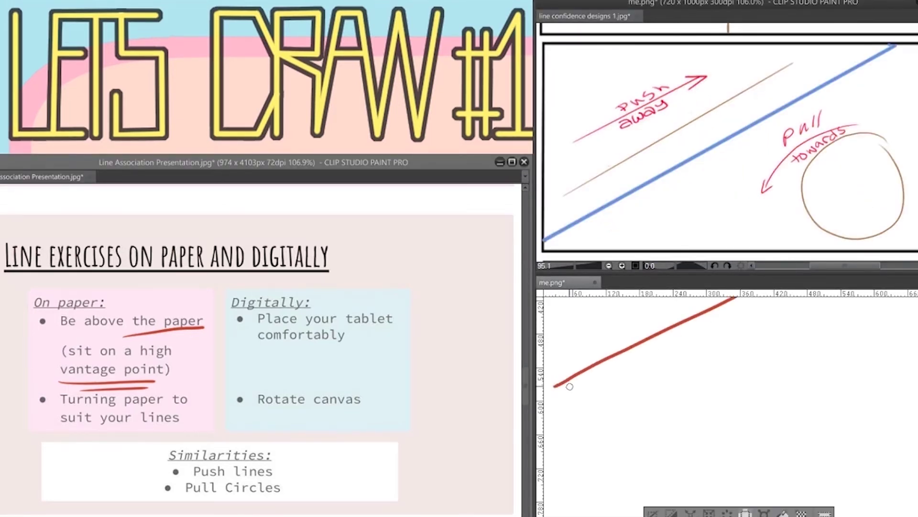
mouse_move(813, 342)
left_mouse_down()
mouse_move(726, 431)
mouse_move(815, 352)
left_mouse_up()
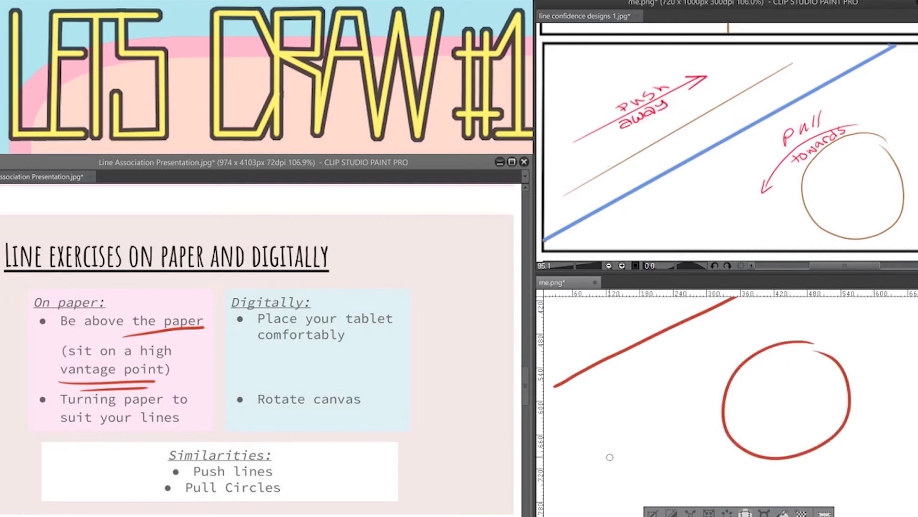
mouse_move(693, 447)
left_mouse_down()
mouse_move(705, 349)
mouse_move(688, 423)
left_mouse_up()
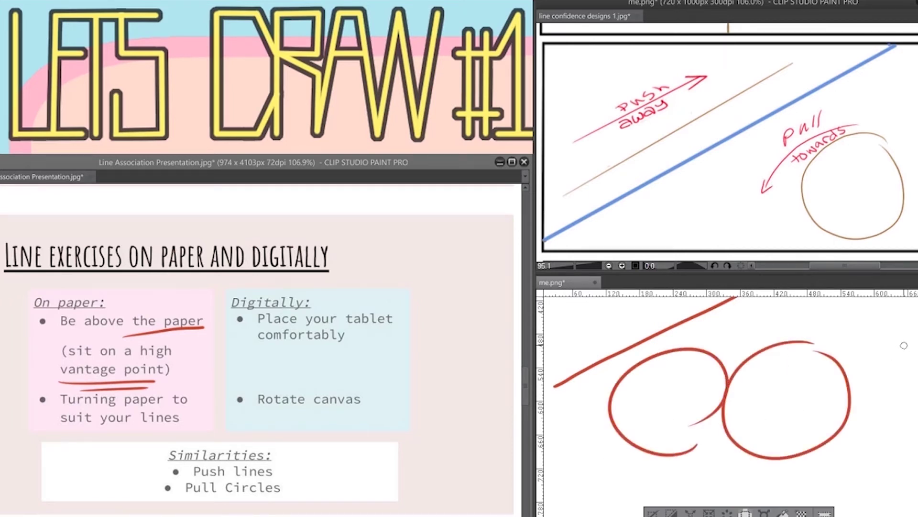
left_click_drag(904, 344, 668, 506)
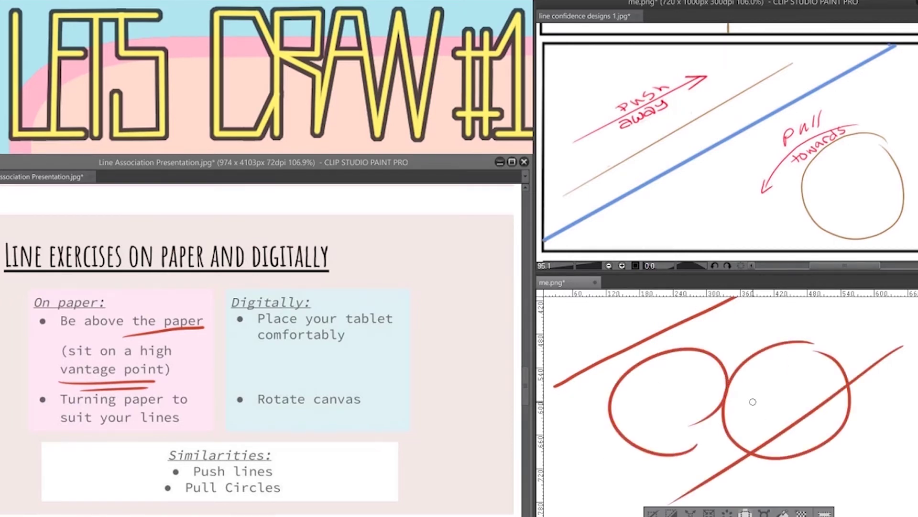
key("ctrl+z")
key("ctrl+z")
key("ctrl+z")
key("ctrl+z")
key("ctrl+z")
key("ctrl+z")
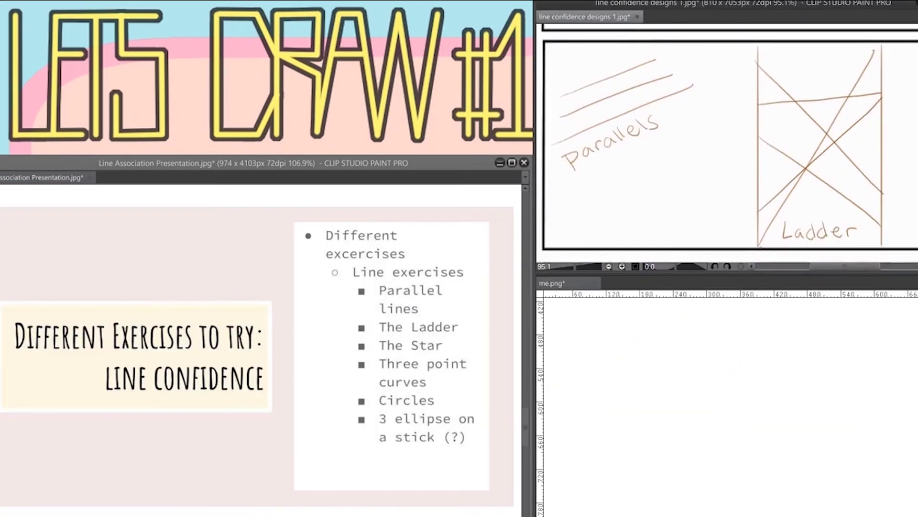
scroll(730, 144, "down", 1)
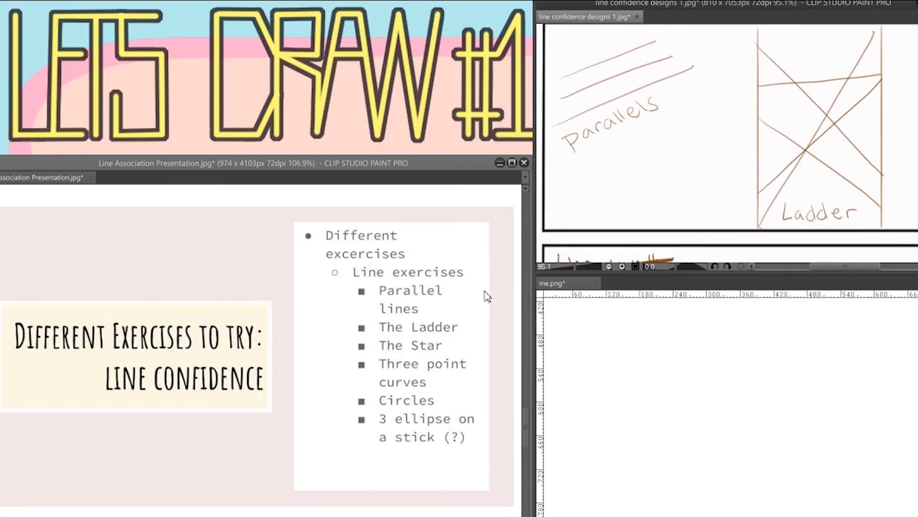
Arrow 'Parallel lines' on the slide and draw a set of red parallel practice lines
mouse_move(455, 290)
left_mouse_down()
mouse_move(471, 288)
mouse_move(464, 295)
left_mouse_up()
left_click_drag(555, 350, 674, 313)
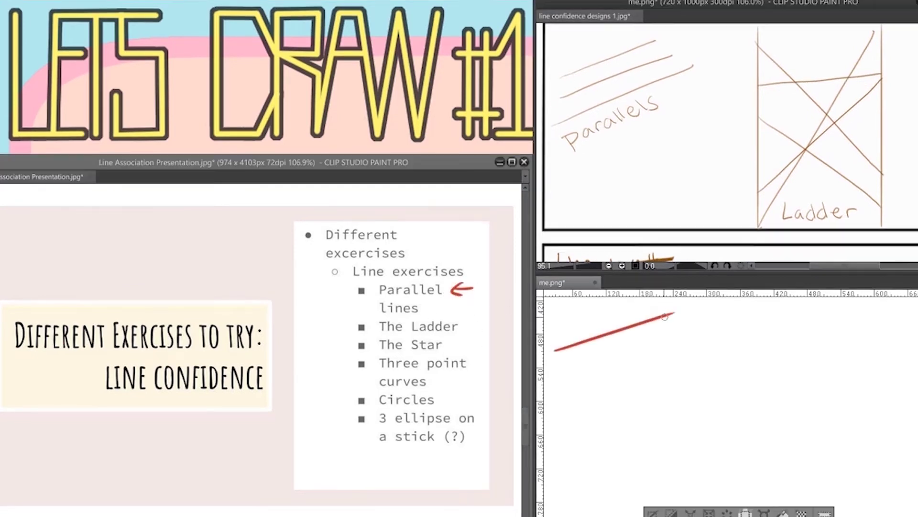
left_click_drag(559, 360, 674, 327)
left_click_drag(569, 376, 691, 340)
mouse_move(572, 391)
left_mouse_down()
mouse_move(760, 338)
mouse_move(643, 497)
left_mouse_up()
mouse_move(603, 392)
left_mouse_down()
mouse_move(649, 495)
mouse_move(651, 480)
left_mouse_up()
left_click_drag(624, 383, 655, 448)
left_click_drag(631, 380, 655, 425)
Draw a ladder with two vertical rails and rung marks, rotating the canvas, and arrow 'The Ladder'
left_click_drag(587, 309, 589, 508)
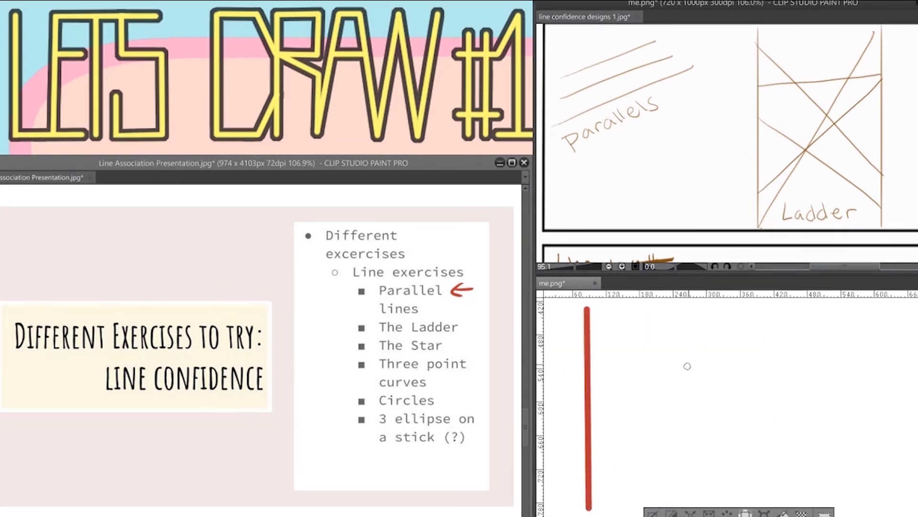
left_click_drag(718, 311, 724, 502)
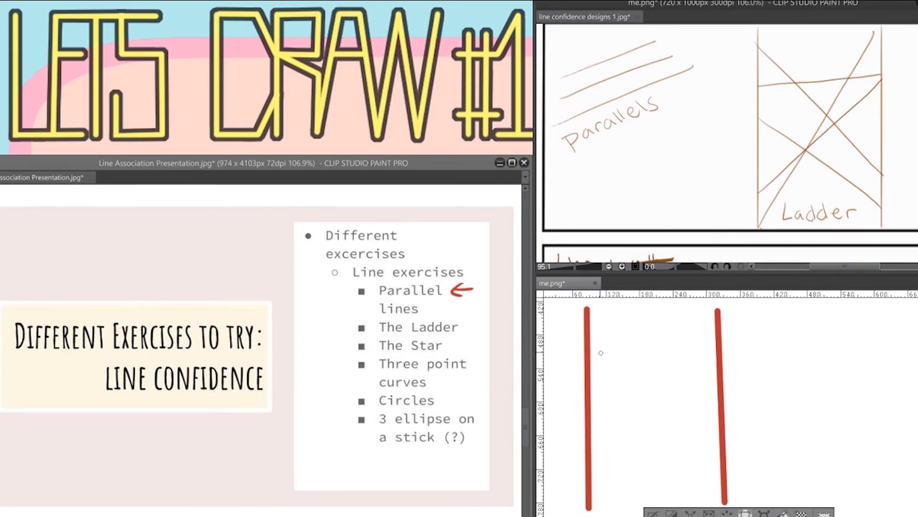
left_click_drag(580, 319, 595, 318)
left_click_drag(711, 390, 728, 389)
left_click_drag(583, 472, 599, 470)
left_click_drag(707, 337, 731, 337)
mouse_move(593, 336)
left_mouse_down()
mouse_move(602, 368)
mouse_move(680, 474)
mouse_move(830, 399)
mouse_move(748, 428)
mouse_move(775, 412)
mouse_move(784, 383)
mouse_move(746, 330)
left_mouse_up()
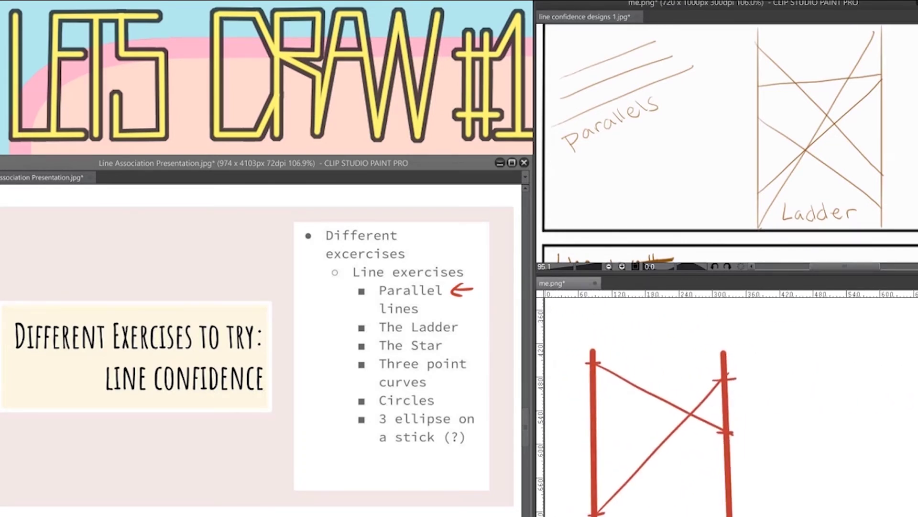
left_click_drag(478, 327, 463, 329)
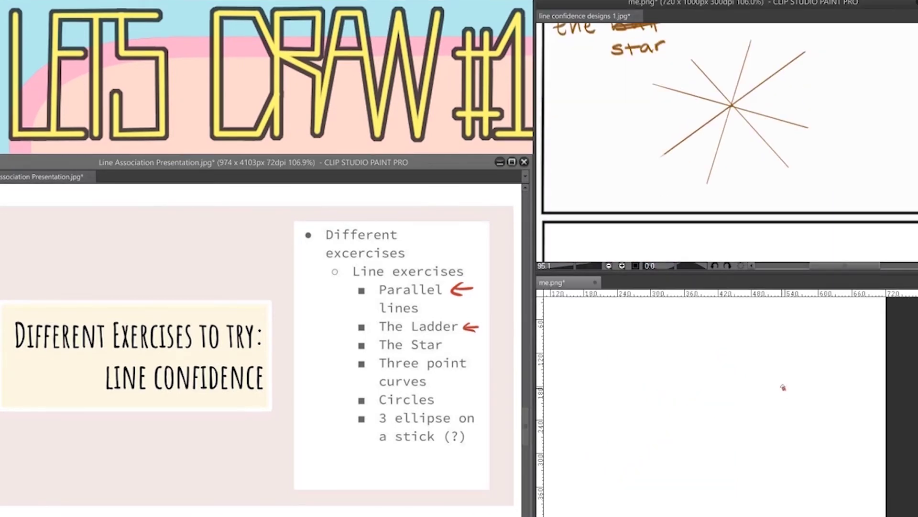
Draw a red star of four crossing strokes around a guide dot, rotating the canvas between strokes
left_click(785, 388)
left_click_drag(706, 476, 849, 308)
mouse_move(810, 343)
left_mouse_down()
mouse_move(708, 373)
mouse_move(748, 360)
left_mouse_up()
left_click_drag(621, 429, 831, 314)
mouse_move(795, 341)
left_mouse_down()
mouse_move(789, 412)
mouse_move(634, 395)
mouse_move(831, 315)
mouse_move(702, 395)
left_mouse_up()
mouse_move(595, 452)
left_mouse_down()
mouse_move(777, 348)
mouse_move(732, 492)
mouse_move(589, 379)
mouse_move(494, 387)
left_mouse_up()
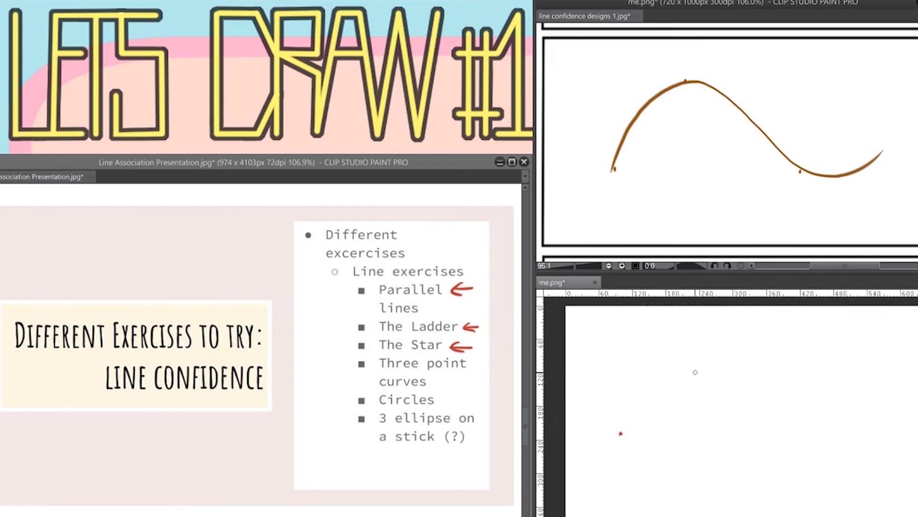
Place guide dots and draw a red curve through them, then start another practice curve
left_click(688, 356)
left_click(783, 431)
mouse_move(622, 434)
left_mouse_down()
mouse_move(630, 409)
mouse_move(694, 354)
mouse_move(765, 403)
mouse_move(832, 417)
mouse_move(837, 356)
left_mouse_up()
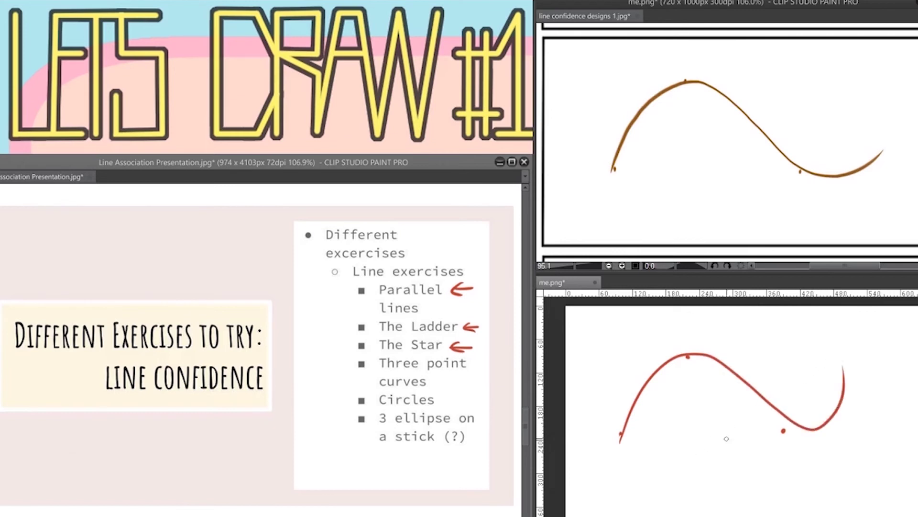
left_click_drag(756, 440, 712, 427)
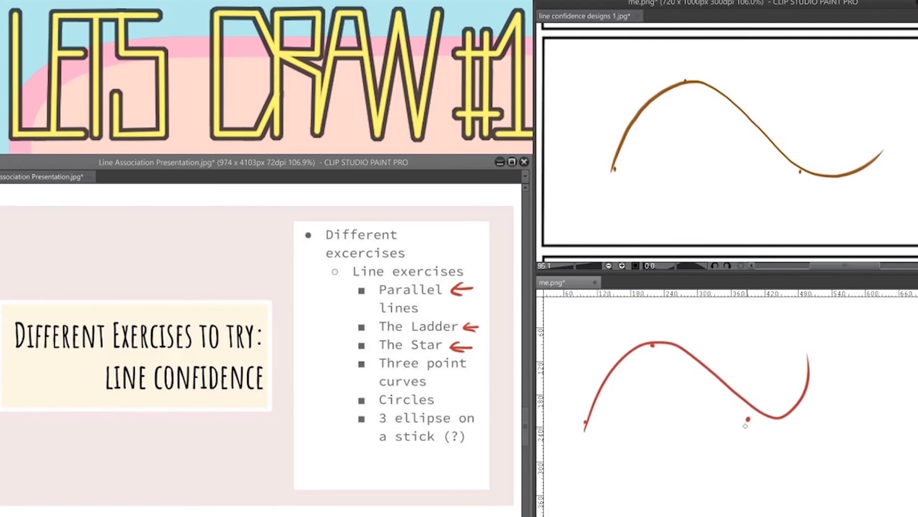
mouse_move(747, 401)
left_mouse_down()
mouse_move(717, 344)
mouse_move(690, 360)
left_mouse_up()
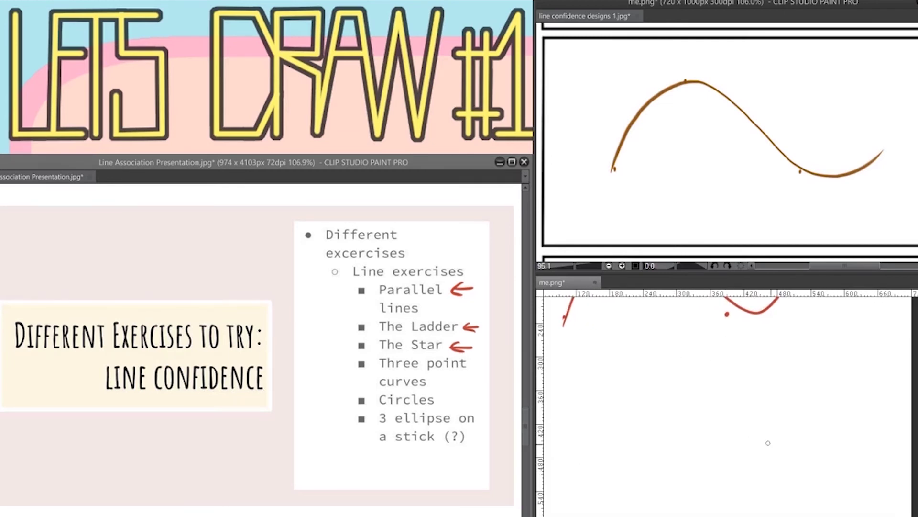
mouse_move(592, 484)
left_mouse_down()
mouse_move(618, 415)
mouse_move(667, 380)
mouse_move(720, 422)
mouse_move(860, 442)
left_mouse_up()
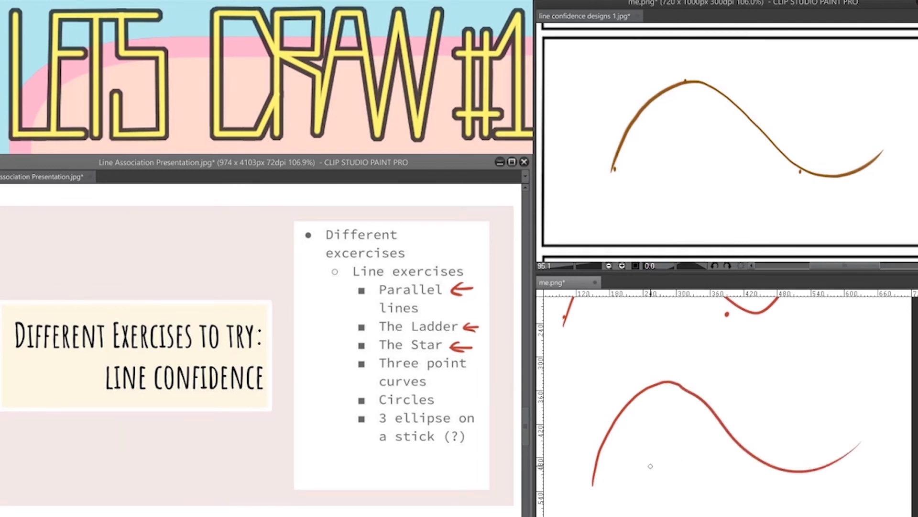
In fresh canvas space, place five guide dots and draw a wave curve through them
mouse_move(660, 480)
left_mouse_down()
mouse_move(715, 372)
mouse_move(659, 371)
left_mouse_up()
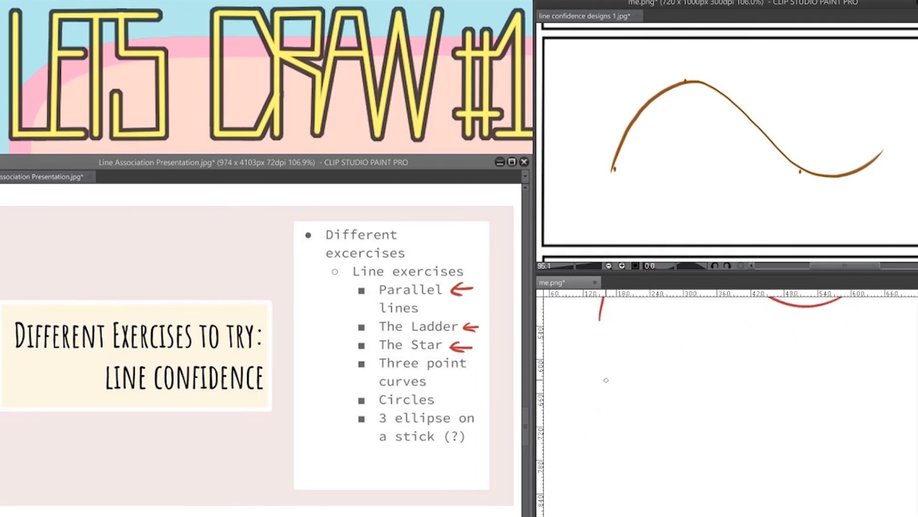
left_click(640, 373)
left_click(587, 455)
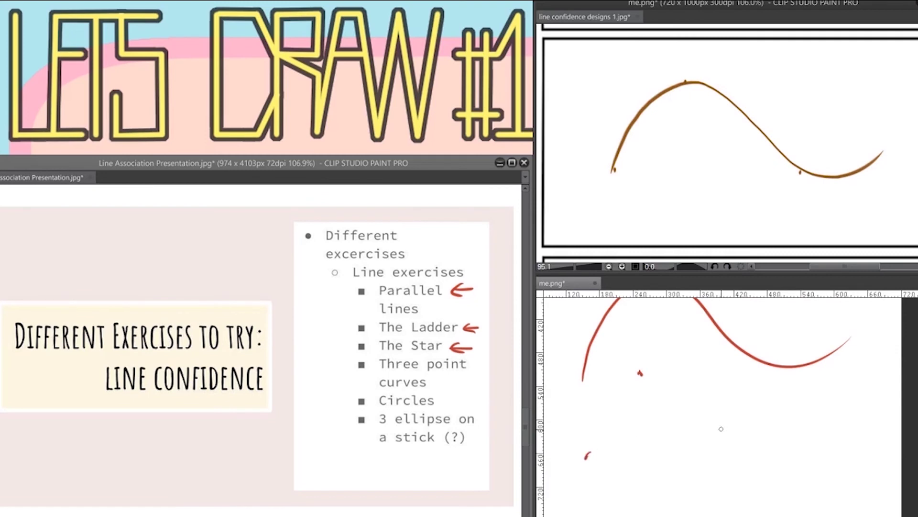
left_click(735, 458)
left_click(818, 393)
left_click(873, 461)
mouse_move(587, 462)
left_mouse_down()
mouse_move(593, 433)
mouse_move(656, 387)
mouse_move(758, 431)
mouse_move(839, 416)
mouse_move(876, 460)
left_mouse_up()
left_click_drag(707, 382, 747, 436)
left_click(747, 436, "alt")
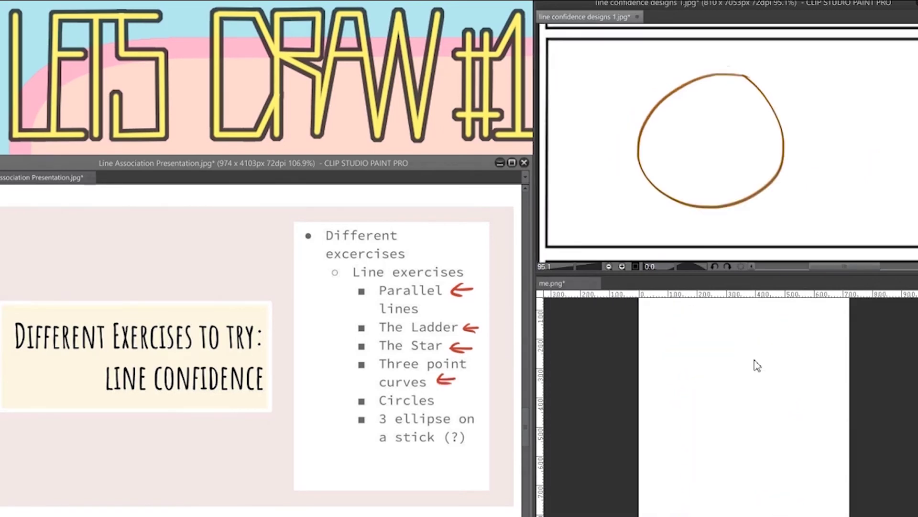
Sketch three freehand practice circles on the canvas, then delete them
mouse_move(626, 319)
left_mouse_down()
mouse_move(620, 389)
mouse_move(631, 318)
left_mouse_up()
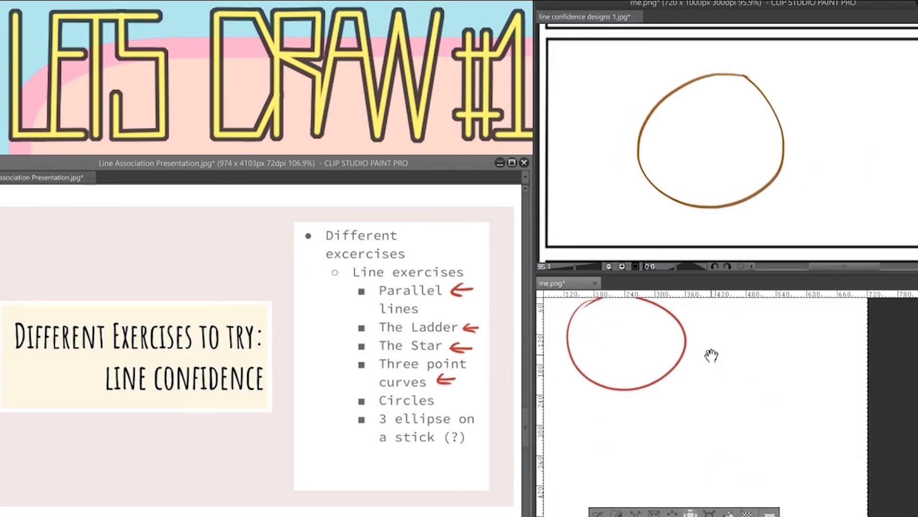
left_click_drag(711, 354, 711, 293)
mouse_move(699, 338)
left_mouse_down()
mouse_move(789, 426)
mouse_move(700, 335)
left_mouse_up()
left_click_drag(631, 398, 695, 350)
left_click_drag(636, 334, 627, 388)
scroll(666, 441, "down", 2)
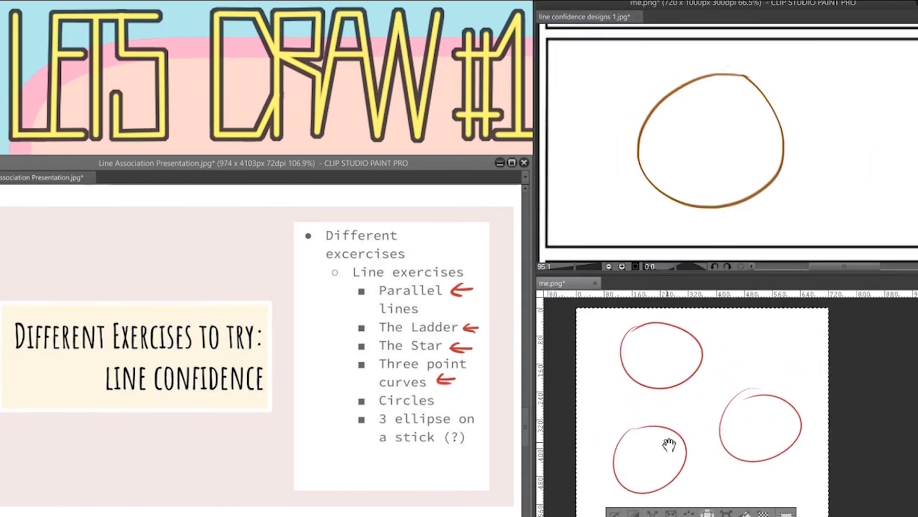
key("Delete")
Draw three stacked ellipses and join them with side lines into a cylinder
left_click_drag(687, 332, 708, 329)
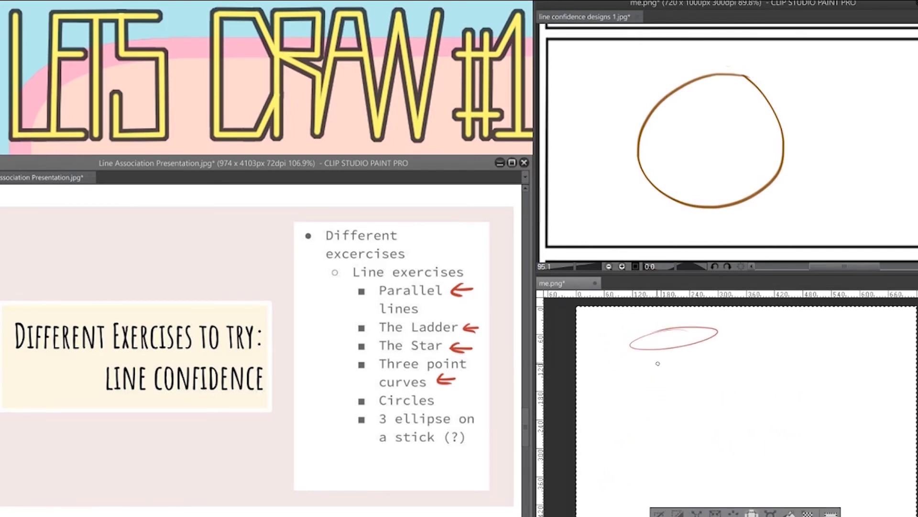
left_click_drag(655, 363, 660, 362)
left_click_drag(669, 425, 734, 414)
left_click_drag(632, 344, 671, 436)
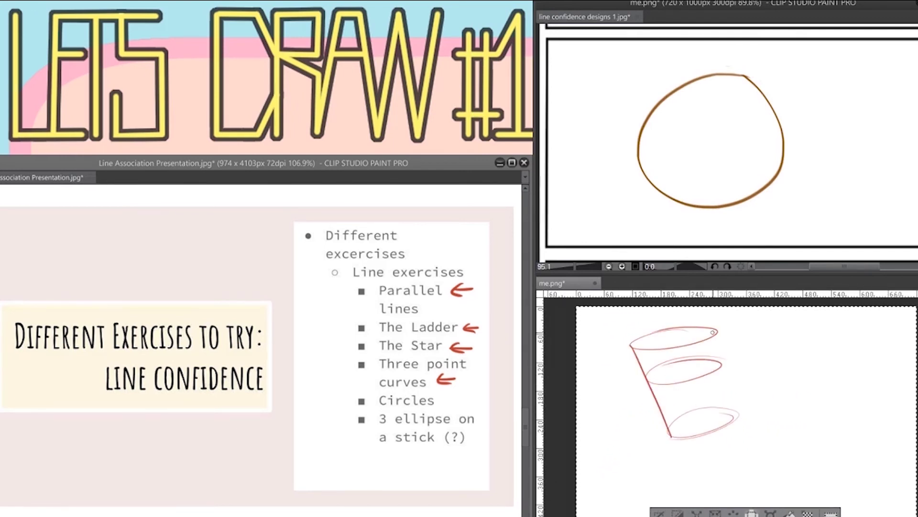
mouse_move(716, 330)
left_mouse_down()
mouse_move(739, 415)
mouse_move(718, 439)
left_mouse_up()
Draw the cylinder's centre axis from the top mark down to the bottom dot
left_click(673, 337)
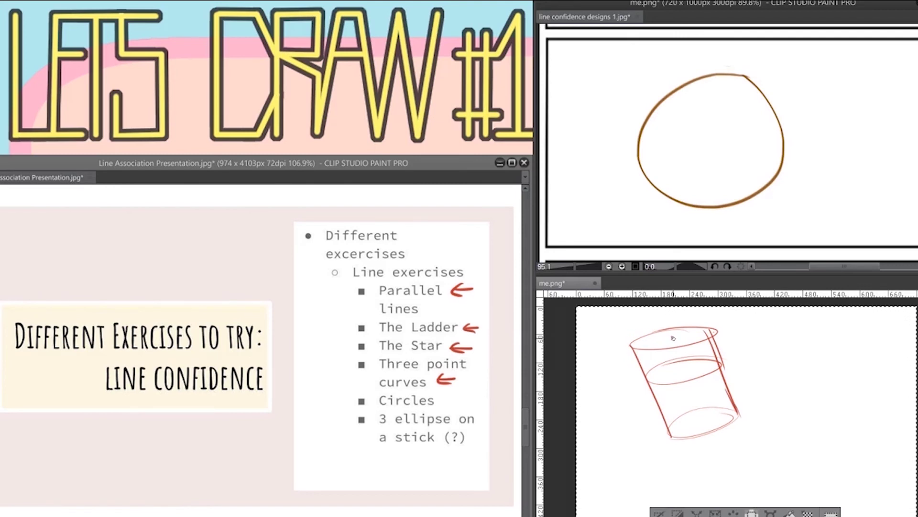
left_click(703, 421)
mouse_move(673, 337)
left_mouse_down()
mouse_move(704, 399)
mouse_move(703, 421)
left_mouse_up()
mouse_move(463, 399)
left_mouse_down()
mouse_move(446, 401)
mouse_move(489, 425)
left_mouse_up()
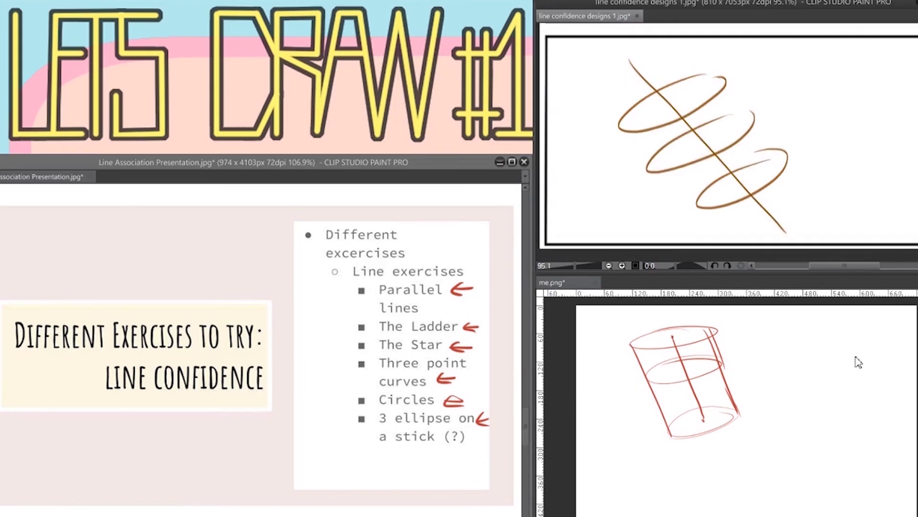
left_click(818, 349)
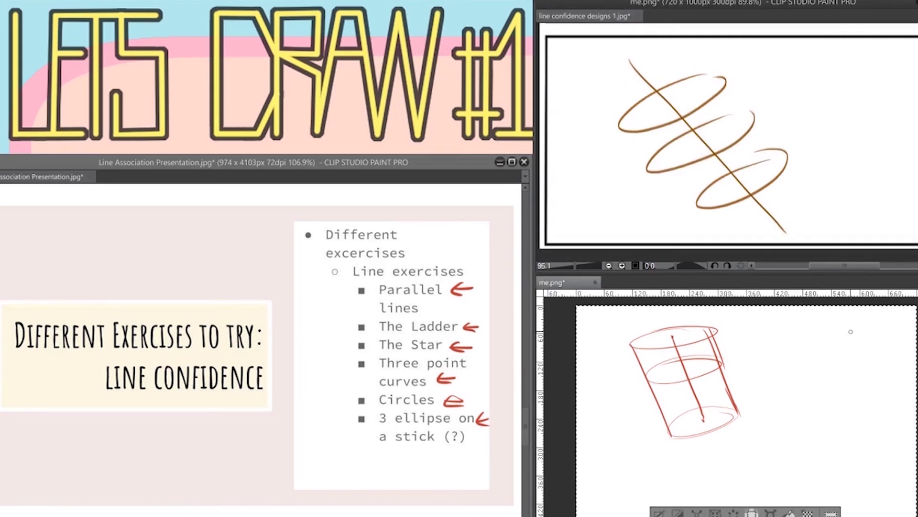
Draw three ellipses at the canvas's upper right with a diagonal stick through them
mouse_move(851, 330)
left_mouse_down()
mouse_move(801, 349)
mouse_move(871, 350)
mouse_move(828, 380)
left_mouse_up()
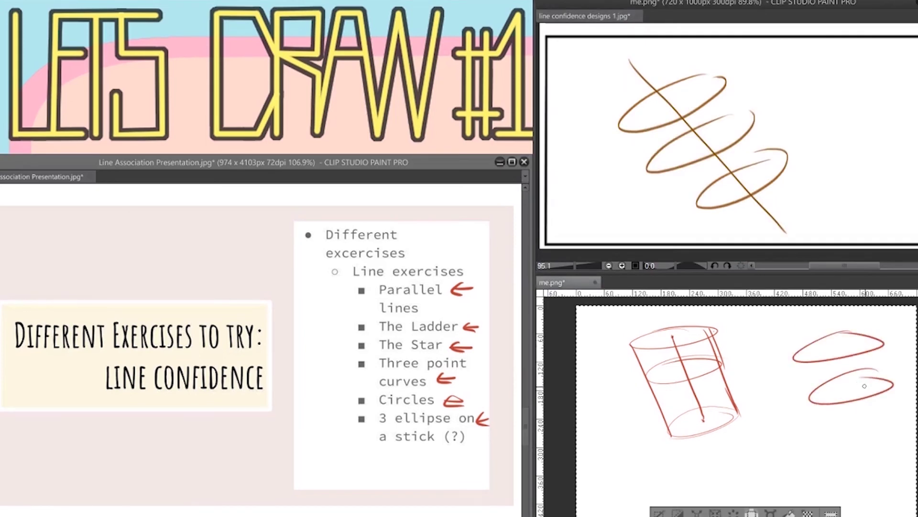
mouse_move(885, 422)
left_mouse_down()
mouse_move(832, 444)
mouse_move(906, 426)
left_mouse_up()
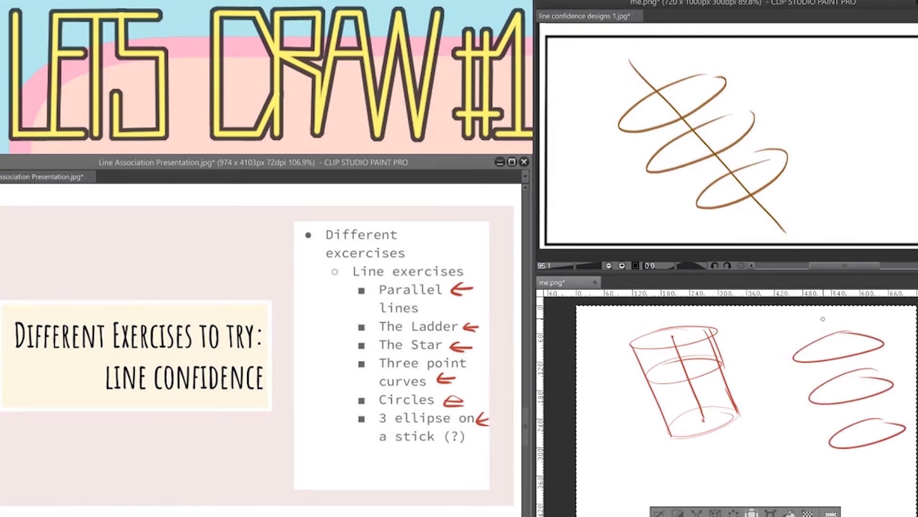
left_click_drag(830, 310, 886, 501)
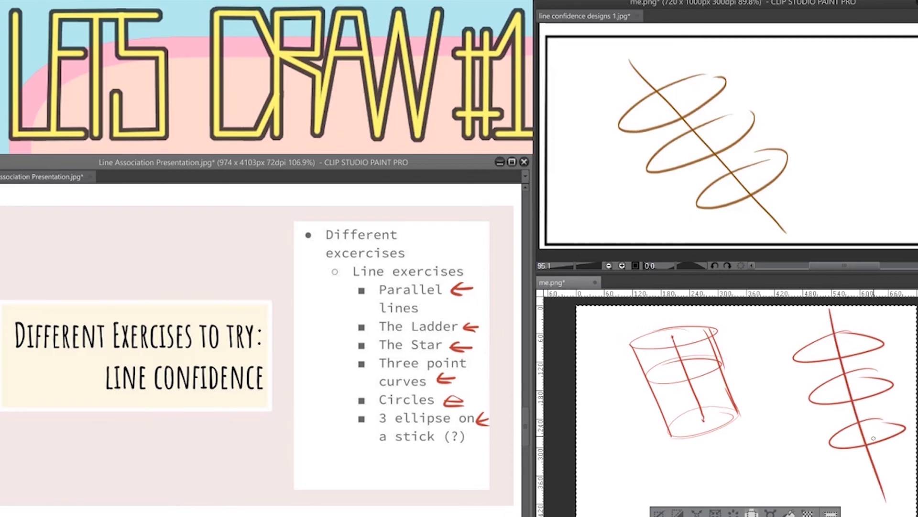
Undo and redraw the stick twice until the steep diagonal sits right
key("ctrl+z")
left_click_drag(815, 310, 893, 499)
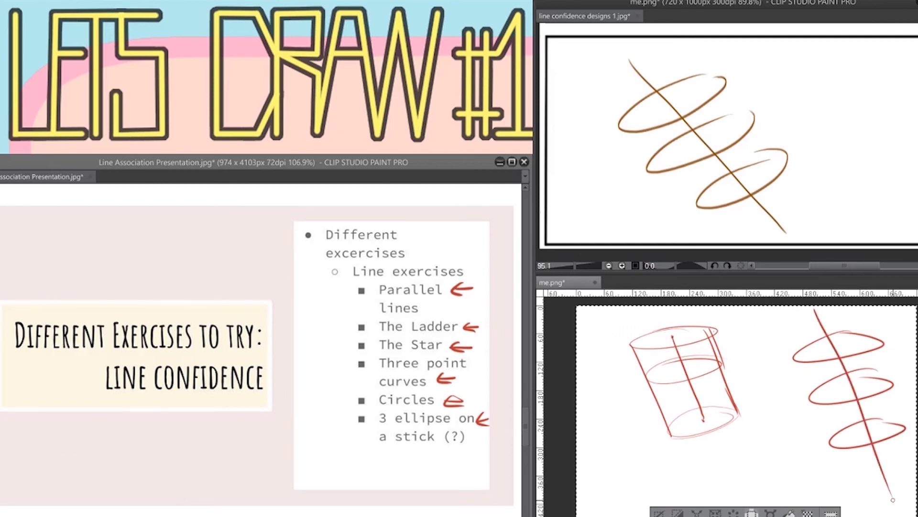
key("ctrl+z")
left_click_drag(824, 314, 893, 507)
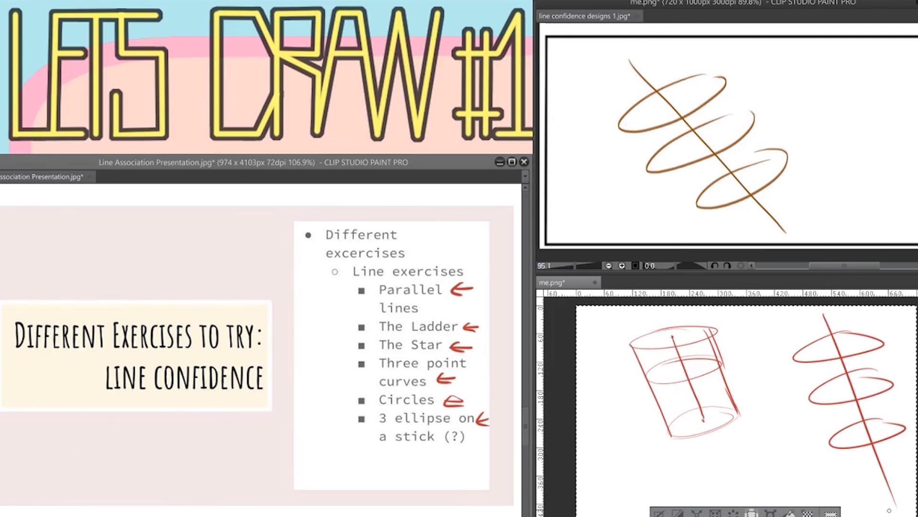
left_click_drag(524, 431, 526, 467)
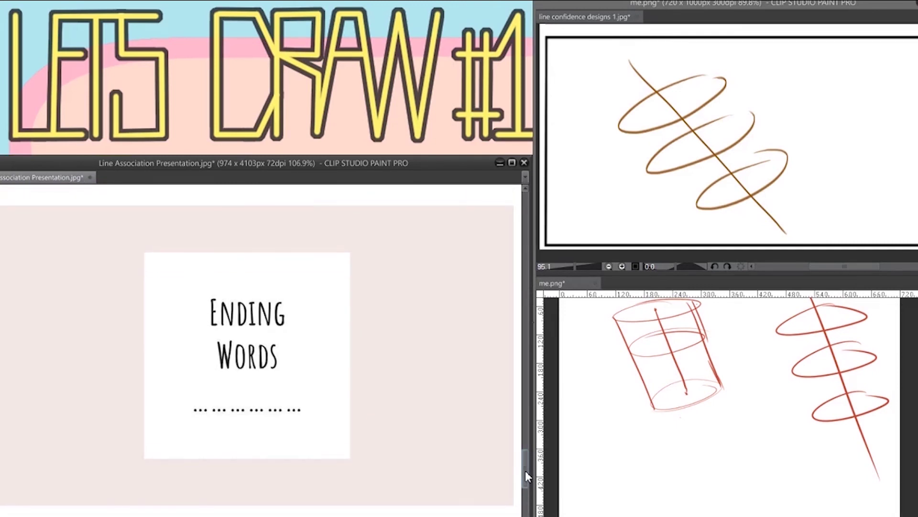